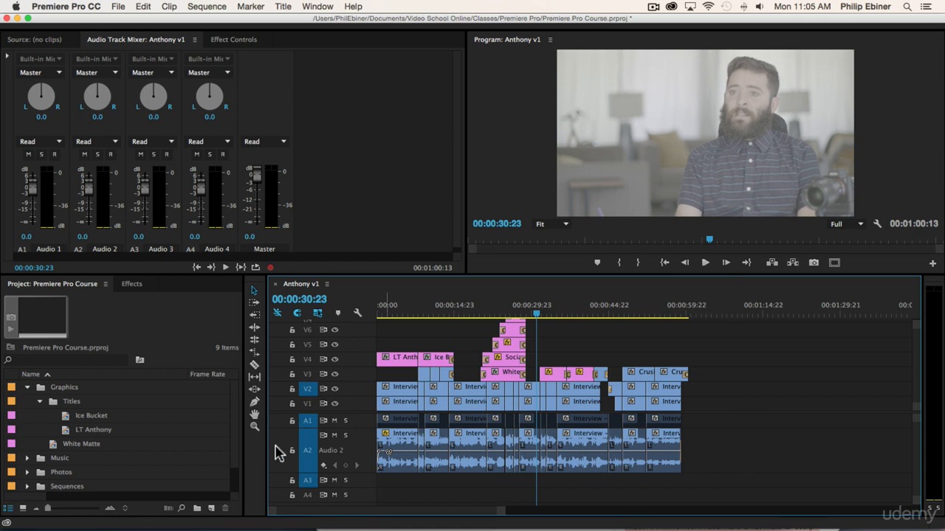
Search the effects library for "fill" and select Fill Left with Right.
{"action": "left_click", "coordinate": [127, 285]}
{"action": "left_click", "coordinate": [85, 306]}
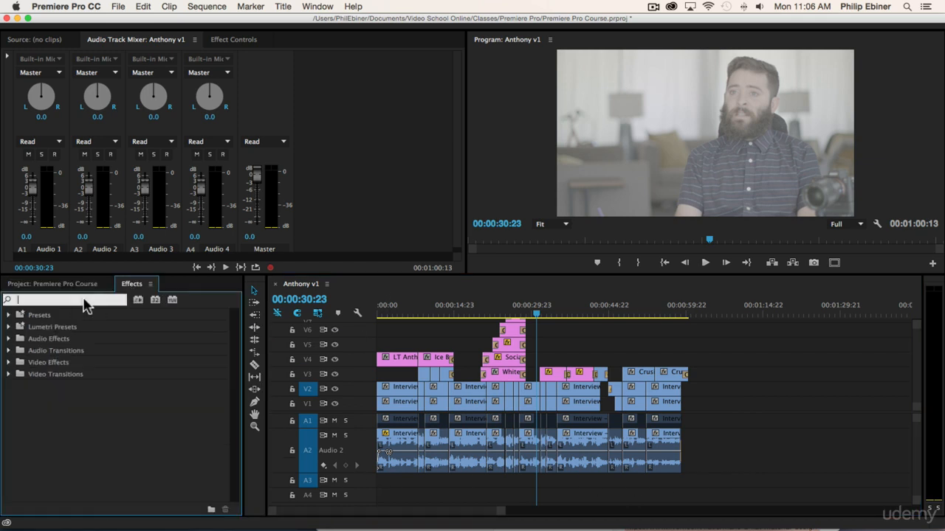
{"action": "type", "text": "fill"}
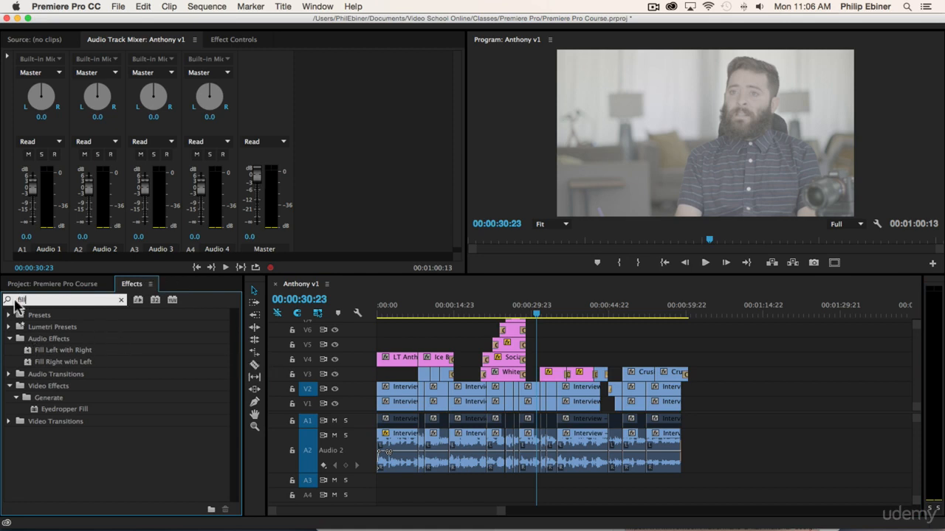
{"action": "left_click", "coordinate": [62, 351]}
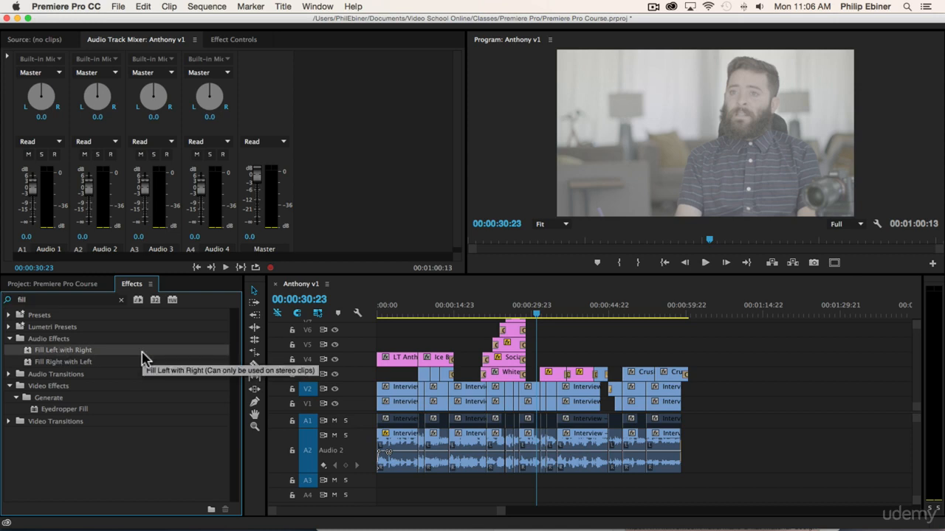
Apply Fill Left with Right to the first Interview – A Camera audio clip on track A2.
{"action": "left_click", "coordinate": [392, 313]}
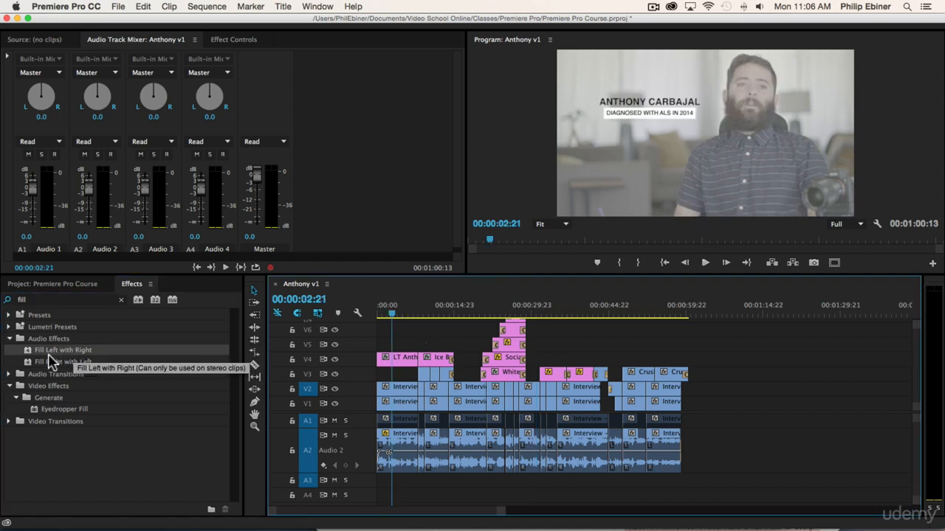
{"action": "key", "text": "="}
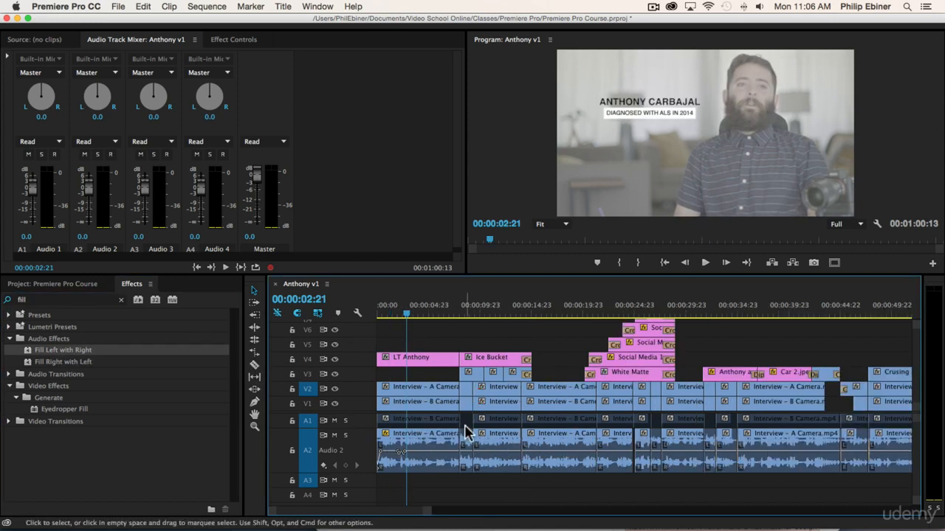
{"action": "left_click", "coordinate": [422, 441]}
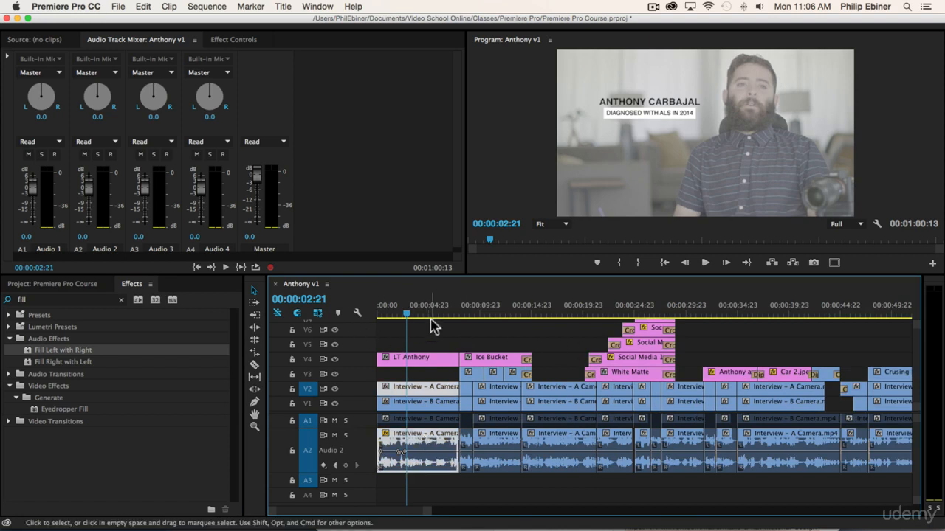
{"action": "left_click_drag", "start_coordinate": [44, 350], "coordinate": [450, 443]}
{"action": "scroll", "coordinate": [473, 441], "scroll_direction": "down", "scroll_amount": 1}
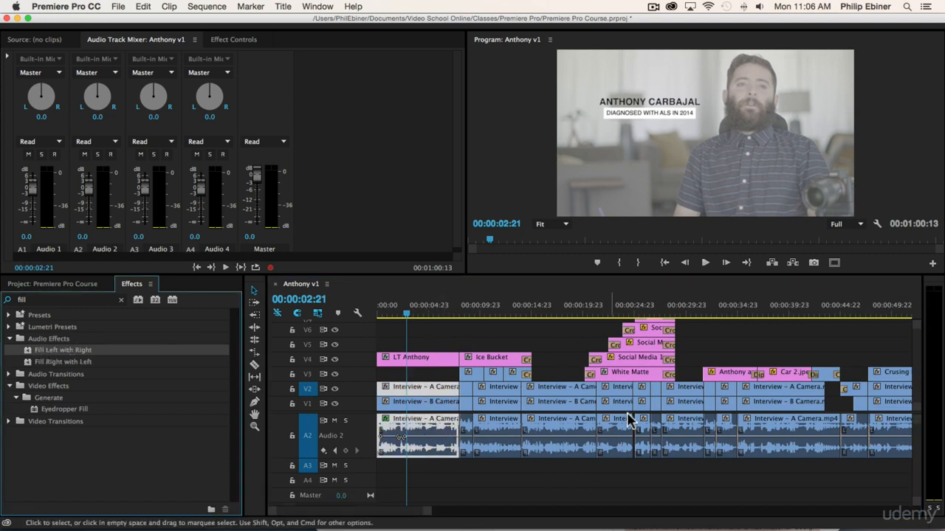
{"action": "scroll", "coordinate": [451, 424], "scroll_direction": "up", "scroll_amount": 1}
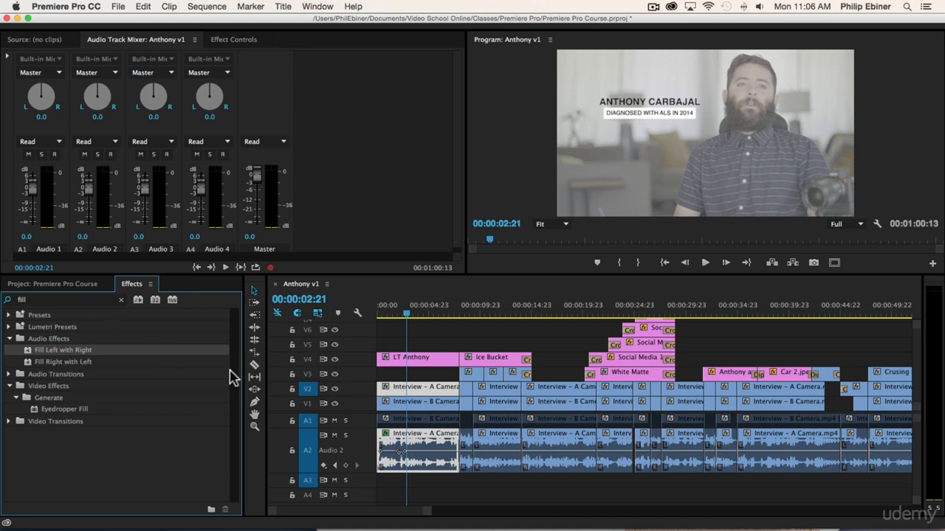
Select the first Interview – A Camera clip on A2 and show its Panner Balance setting.
{"action": "left_click", "coordinate": [40, 363]}
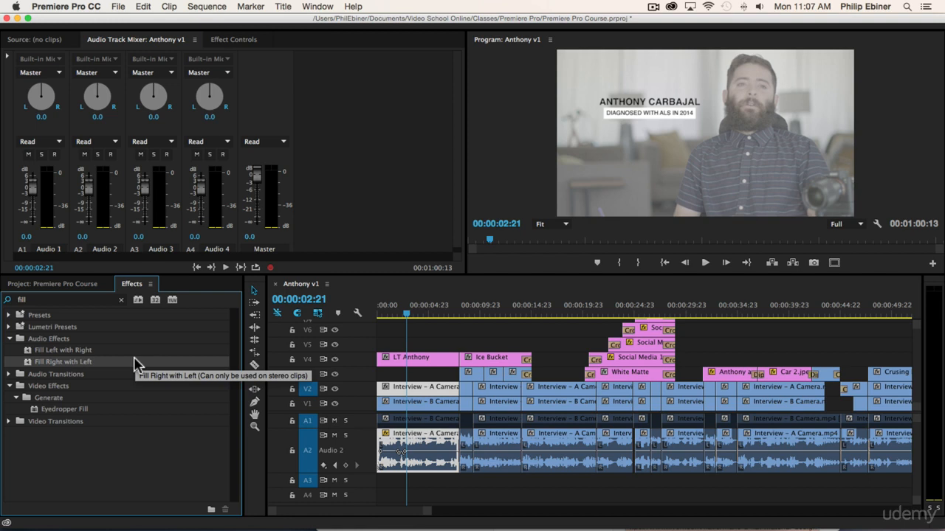
{"action": "left_click", "coordinate": [561, 332]}
{"action": "left_click", "coordinate": [415, 434]}
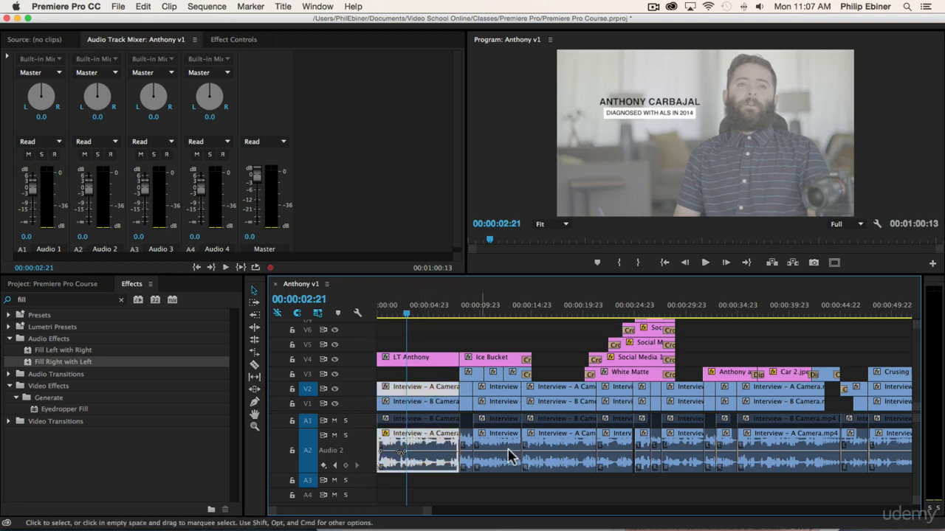
{"action": "left_click", "coordinate": [230, 42]}
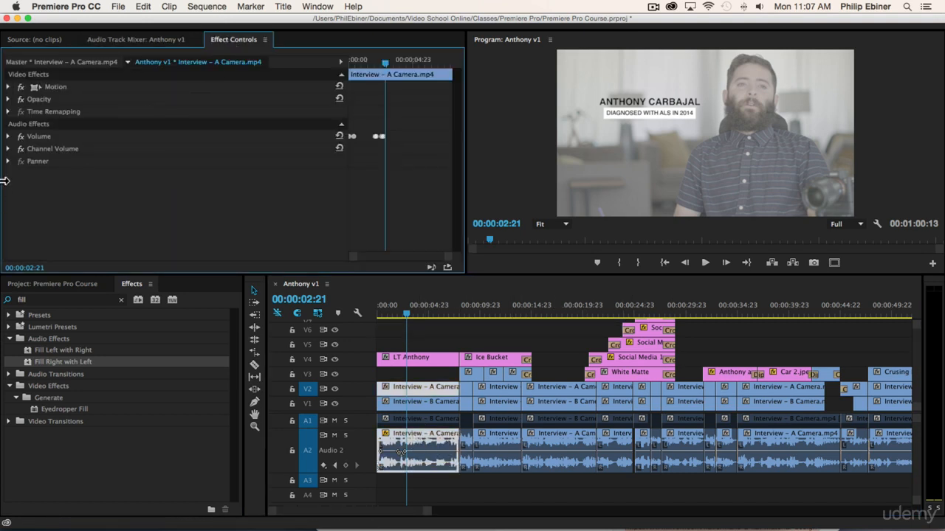
{"action": "left_click", "coordinate": [8, 162]}
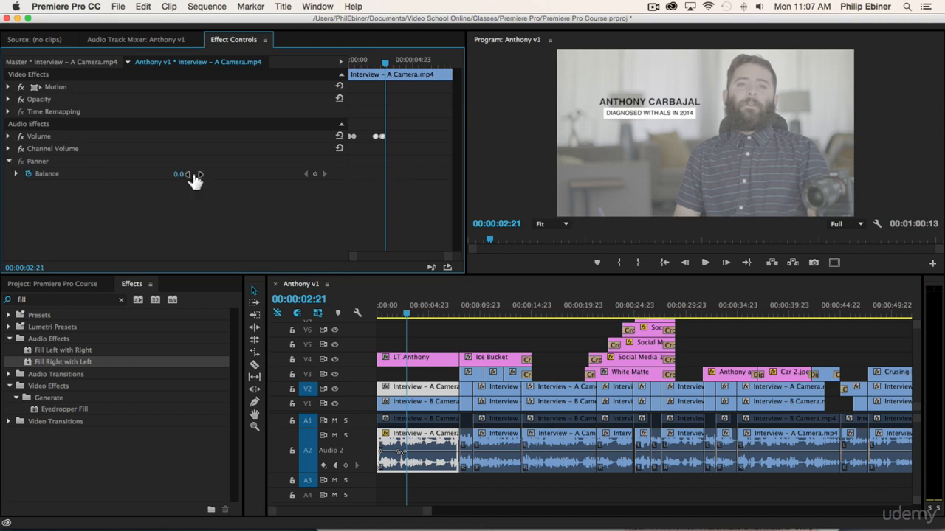
Set the clip's Panner Balance to -100 at 00:00:02:21.
{"action": "left_click_drag", "start_coordinate": [177, 175], "coordinate": [104, 175]}
{"action": "key", "text": "super+z"}
{"action": "left_click_drag", "start_coordinate": [175, 174], "coordinate": [172, 174]}
{"action": "left_click_drag", "start_coordinate": [184, 174], "coordinate": [133, 174]}
{"action": "left_click", "coordinate": [383, 174]}
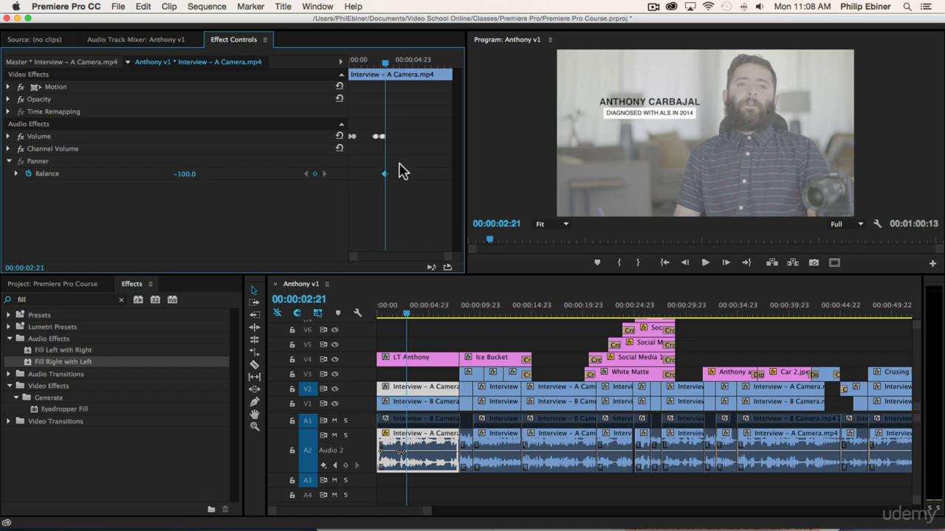
Set the Balance keyframe at 00:00:02:21 to -25 and widen the clip's keyframe area.
{"action": "left_click", "coordinate": [185, 173]}
{"action": "type", "text": "-25"}
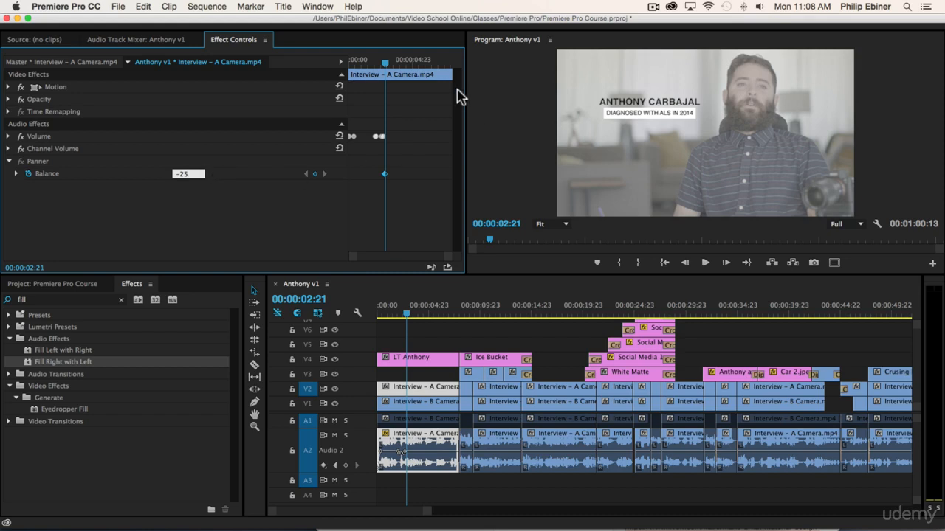
{"action": "mouse_move", "coordinate": [381, 62]}
{"action": "left_mouse_down"}
{"action": "mouse_move", "coordinate": [350, 64]}
{"action": "mouse_move", "coordinate": [392, 74]}
{"action": "mouse_move", "coordinate": [362, 71]}
{"action": "mouse_move", "coordinate": [381, 73]}
{"action": "left_mouse_up"}
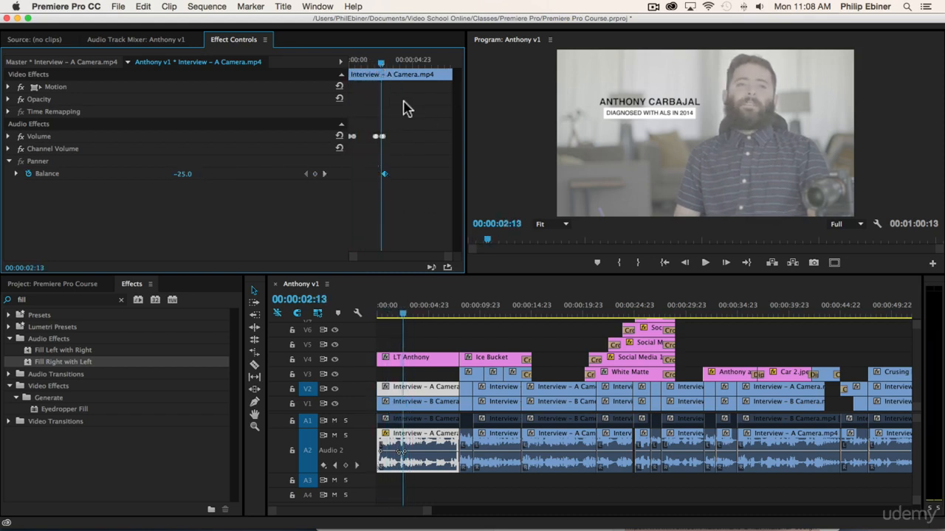
{"action": "left_click_drag", "start_coordinate": [349, 166], "coordinate": [267, 163]}
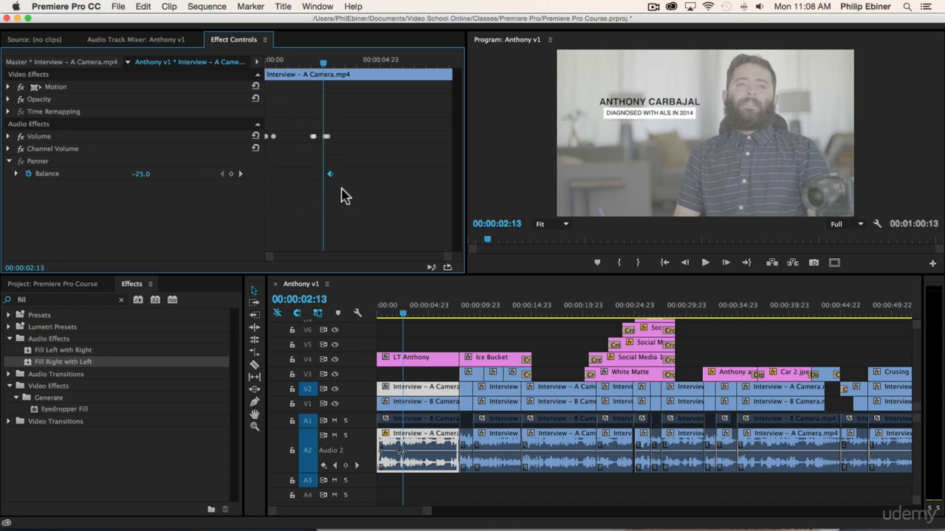
{"action": "mouse_move", "coordinate": [323, 60]}
{"action": "left_mouse_down"}
{"action": "mouse_move", "coordinate": [283, 67]}
{"action": "mouse_move", "coordinate": [331, 73]}
{"action": "left_mouse_up"}
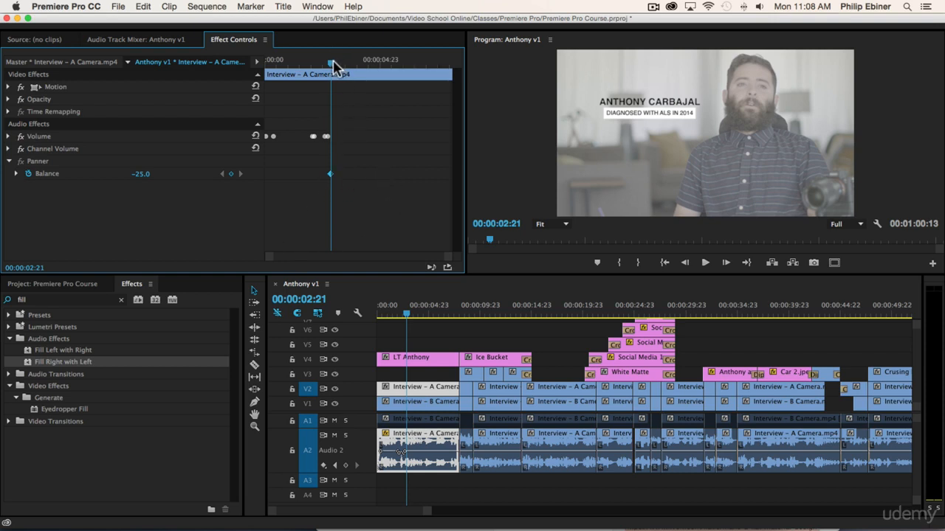
Keyframe the Panner Balance to 25 at 00:00:05:21.
{"action": "left_click_drag", "start_coordinate": [334, 67], "coordinate": [401, 63]}
{"action": "left_click", "coordinate": [144, 173]}
{"action": "type", "text": "2"}
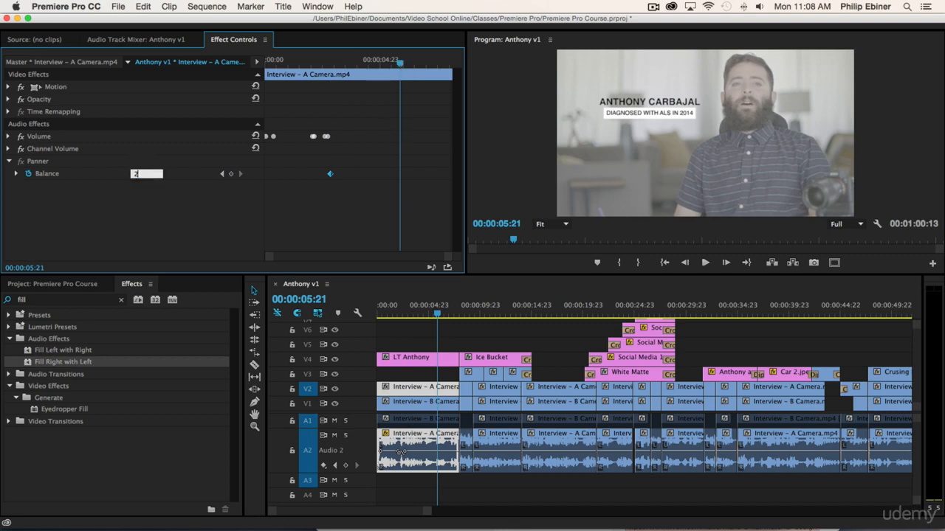
{"action": "type", "text": "5"}
{"action": "key", "text": "Return"}
Play the clip from just before the first Balance keyframe to hear the panning.
{"action": "left_click", "coordinate": [328, 63]}
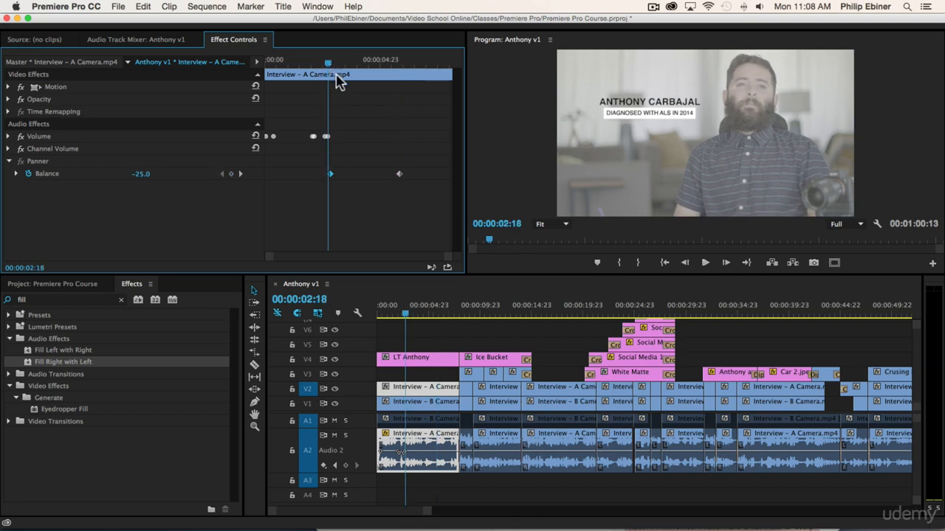
{"action": "key", "text": "space"}
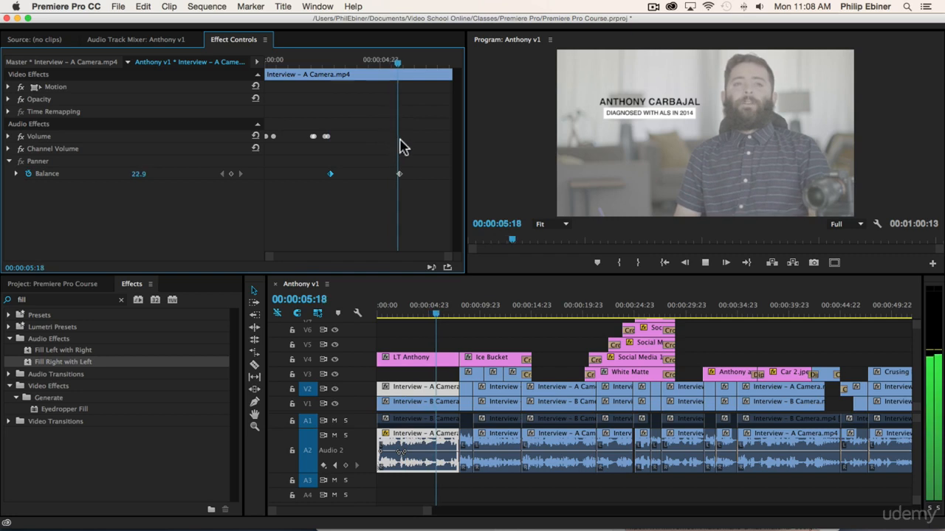
{"action": "key", "text": "space"}
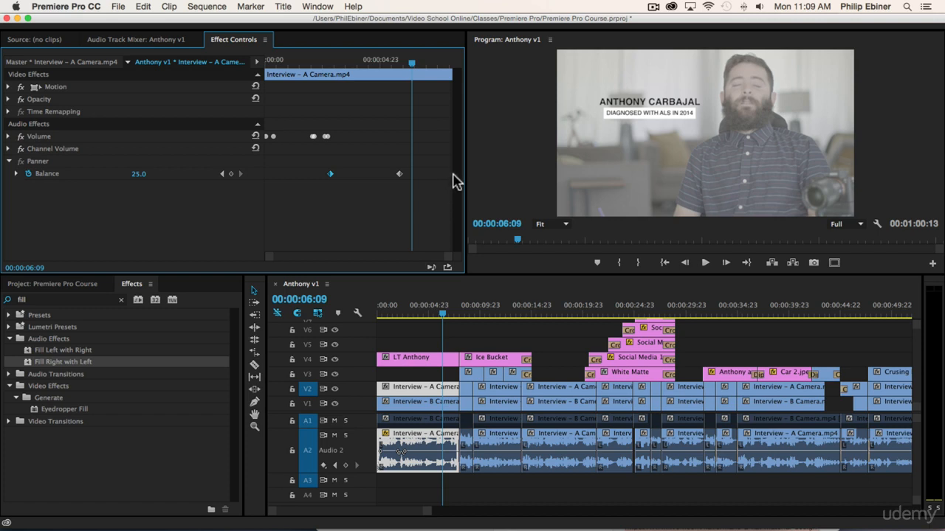
Delete the Balance keyframes from the clip's Panner.
{"action": "left_click_drag", "start_coordinate": [379, 167], "coordinate": [401, 190]}
{"action": "key", "text": "Delete"}
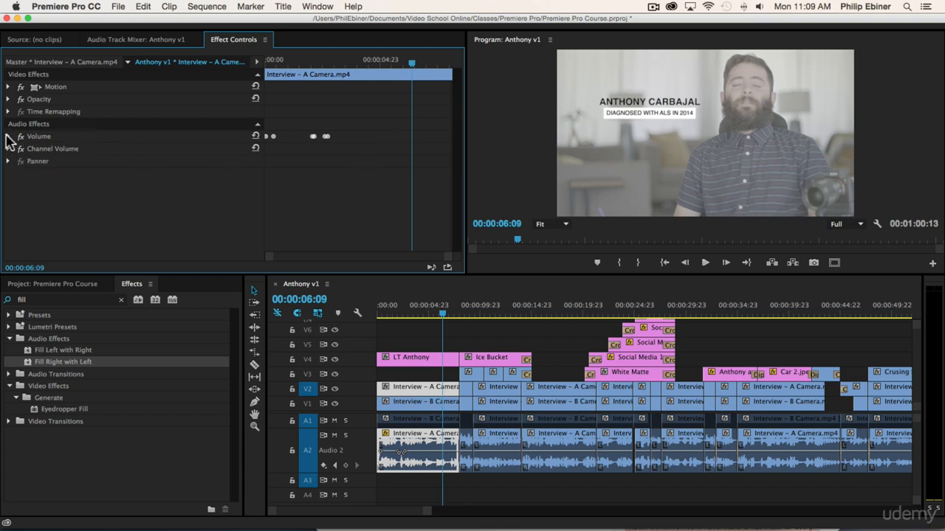
Show the clip's Volume settings and make track A2 taller to view its level keyframes.
{"action": "left_click", "coordinate": [8, 137]}
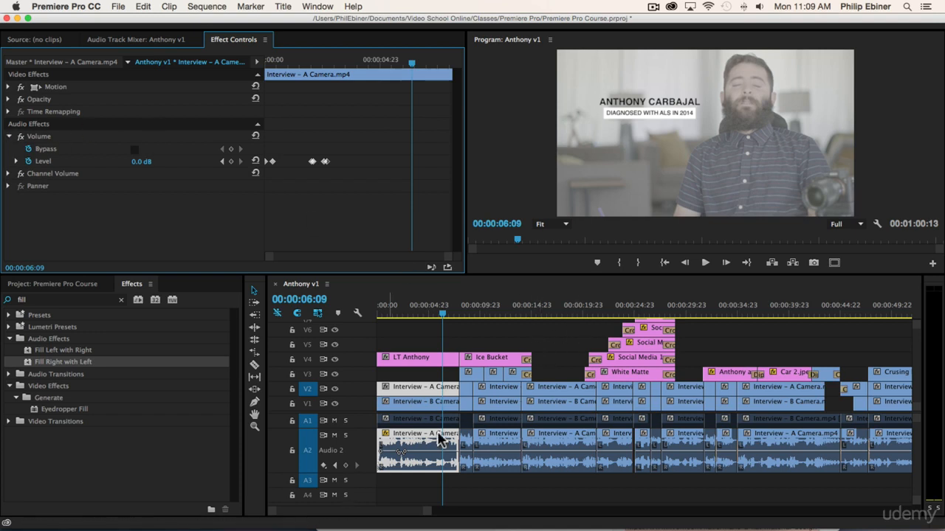
{"action": "left_click", "coordinate": [312, 474]}
{"action": "left_click_drag", "start_coordinate": [318, 451], "coordinate": [318, 426]}
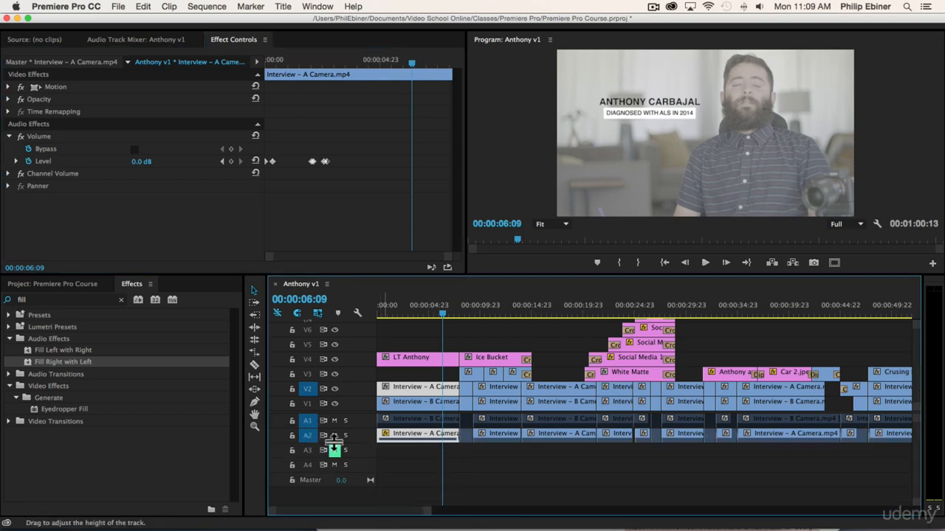
{"action": "left_click_drag", "start_coordinate": [332, 443], "coordinate": [332, 481]}
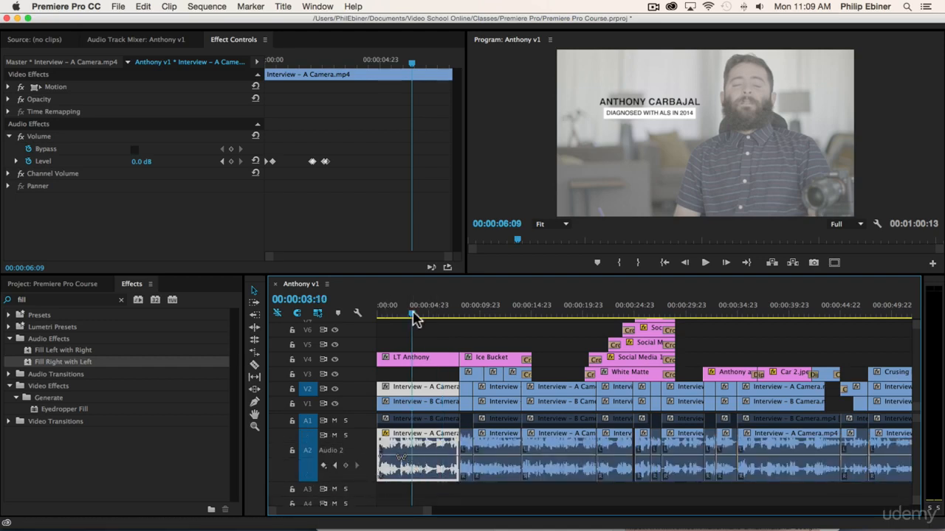
{"action": "left_click", "coordinate": [406, 316]}
{"action": "key", "text": "="}
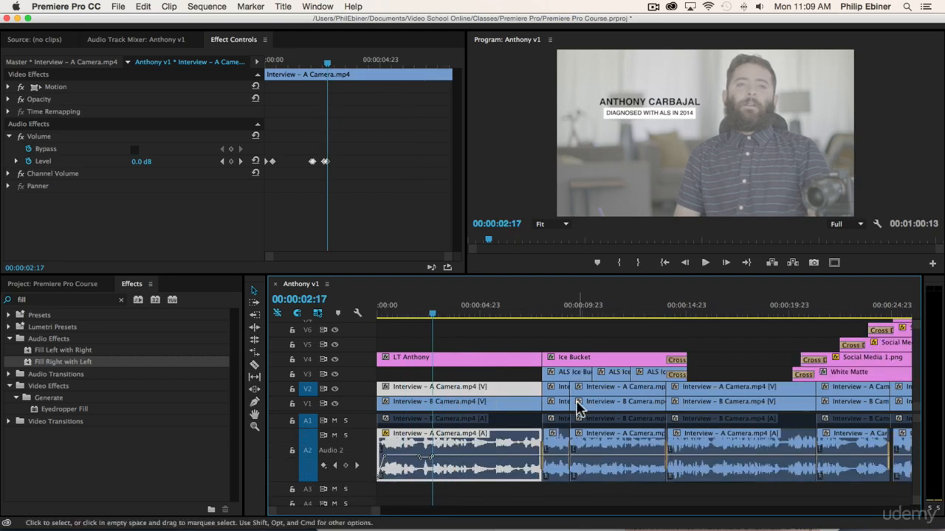
Examine the clip's volume Level keyframes and play its audio from the start.
{"action": "left_click", "coordinate": [312, 161]}
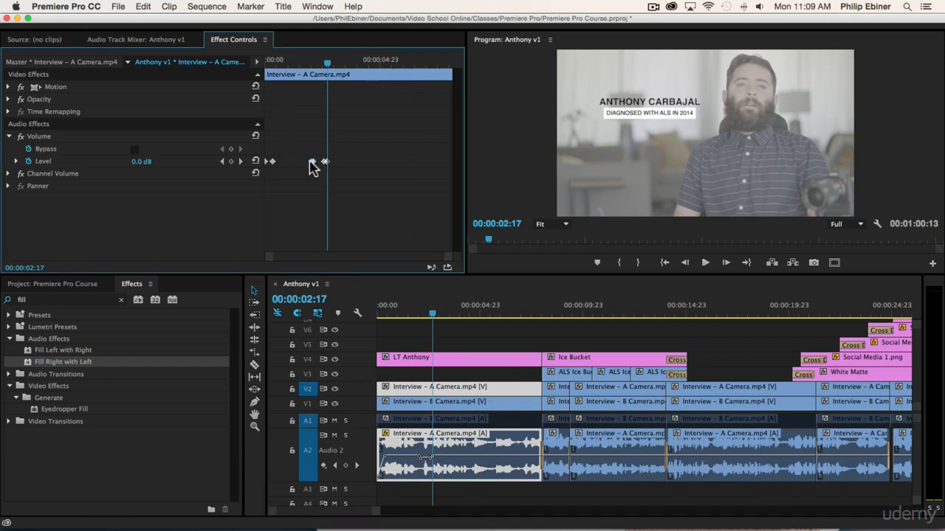
{"action": "left_click", "coordinate": [326, 162]}
{"action": "left_click_drag", "start_coordinate": [291, 59], "coordinate": [225, 72]}
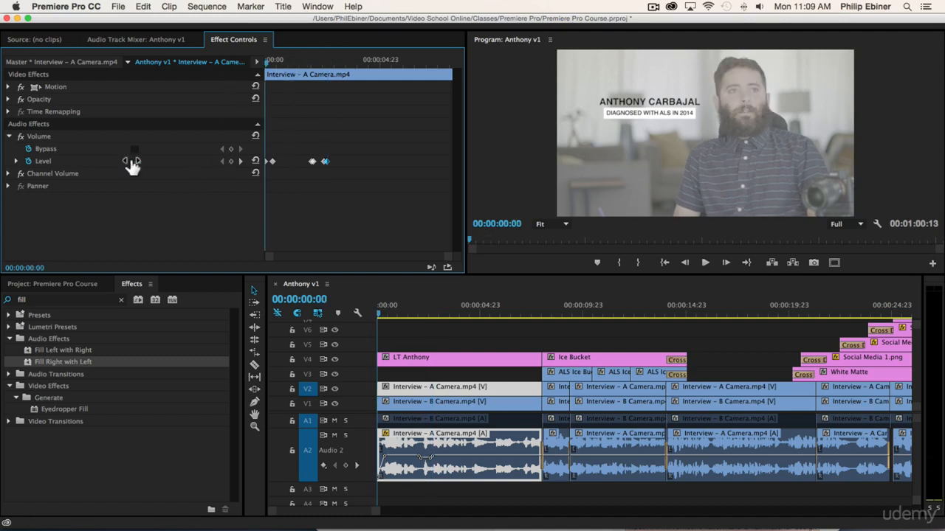
{"action": "key", "text": "space"}
{"action": "key", "text": "space"}
{"action": "left_click_drag", "start_coordinate": [280, 64], "coordinate": [257, 64]}
{"action": "left_click", "coordinate": [302, 60]}
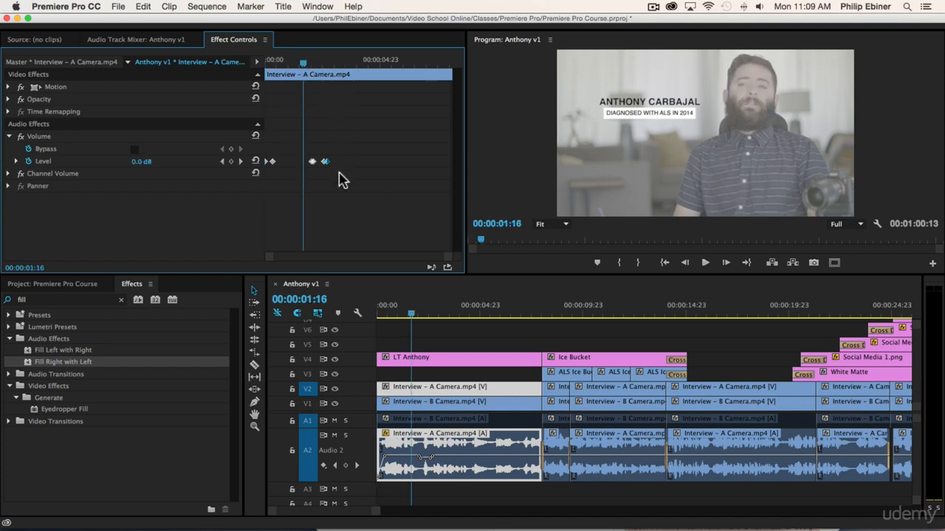
{"action": "left_click_drag", "start_coordinate": [321, 161], "coordinate": [325, 161]}
Try a volume Level of -5 dB at 00:00:03:18 and remove that keyframe.
{"action": "left_click", "coordinate": [351, 63]}
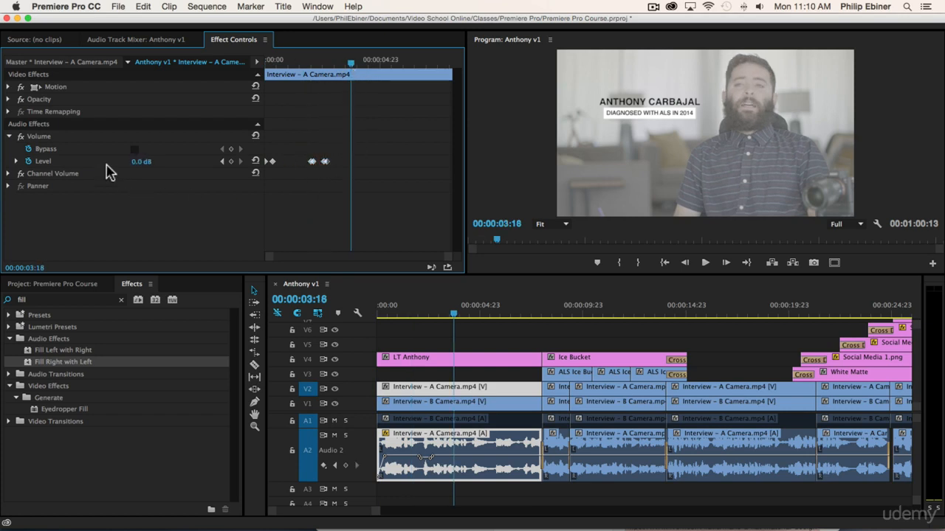
{"action": "left_click", "coordinate": [135, 161]}
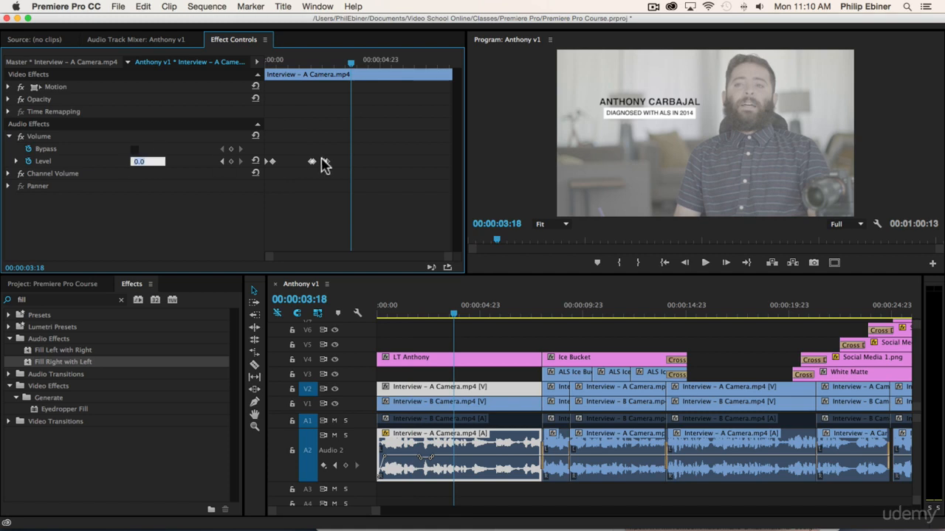
{"action": "type", "text": "-5"}
{"action": "key", "text": "Return"}
{"action": "left_click", "coordinate": [231, 162]}
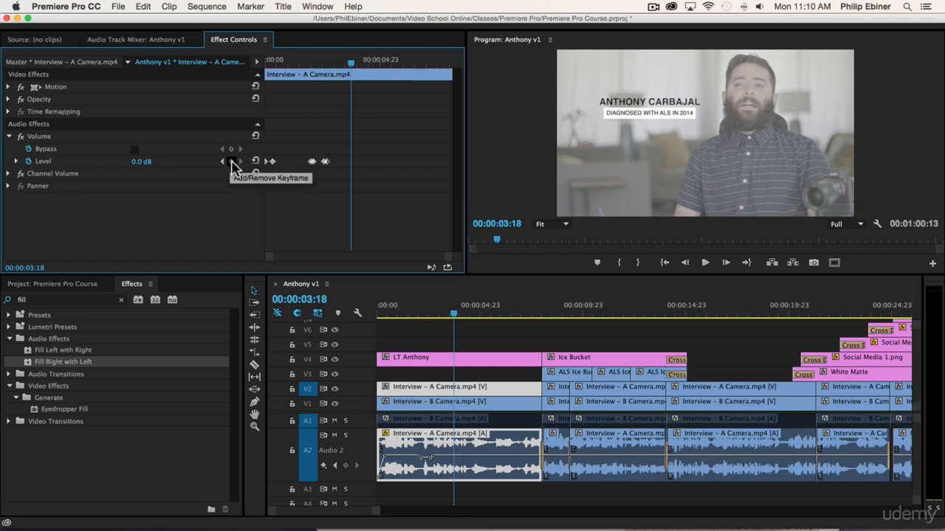
Add a volume Level keyframe at 00:00:03:18 and save the project.
{"action": "left_click", "coordinate": [231, 162]}
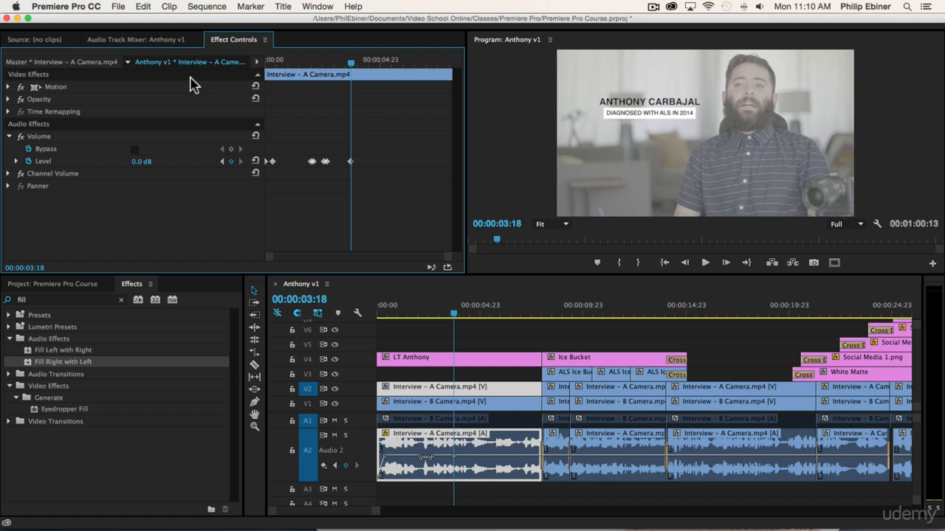
{"action": "key", "text": "cmd+s"}
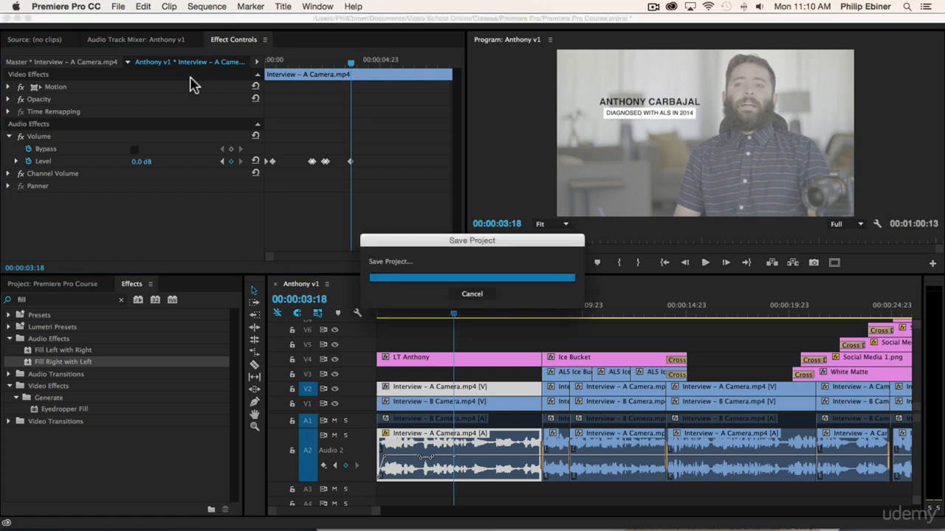